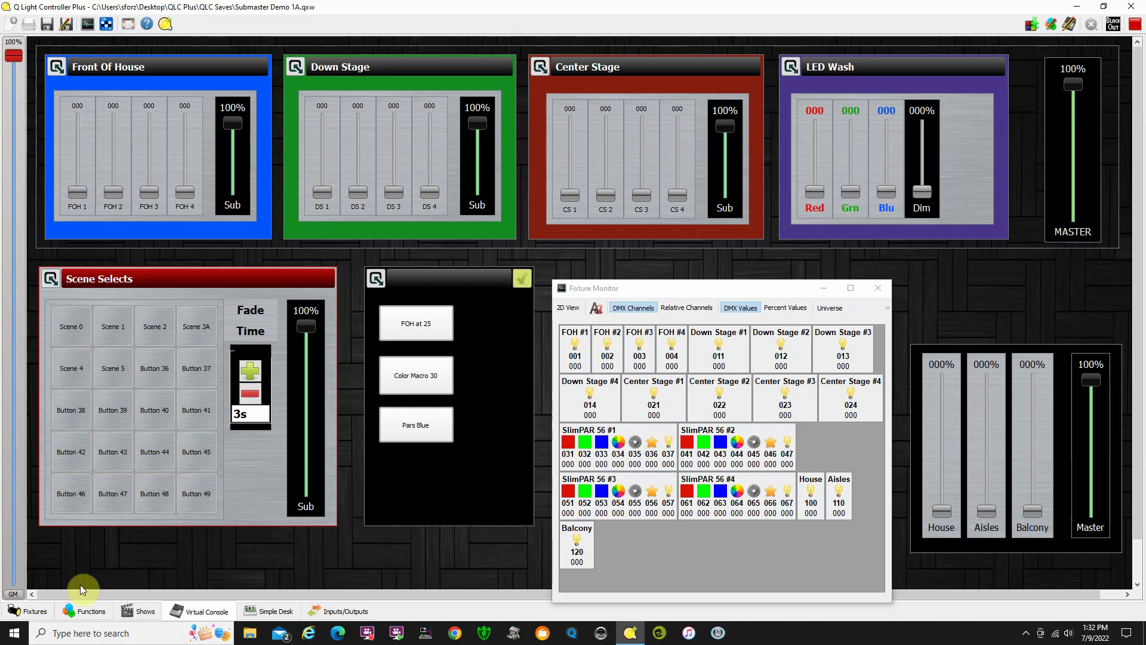
Step: Leave the Virtual Console for the Fixtures page, which lists Universe 1 fixtures with their DMX addresses
{"action": "left_click", "coordinate": [29, 610]}
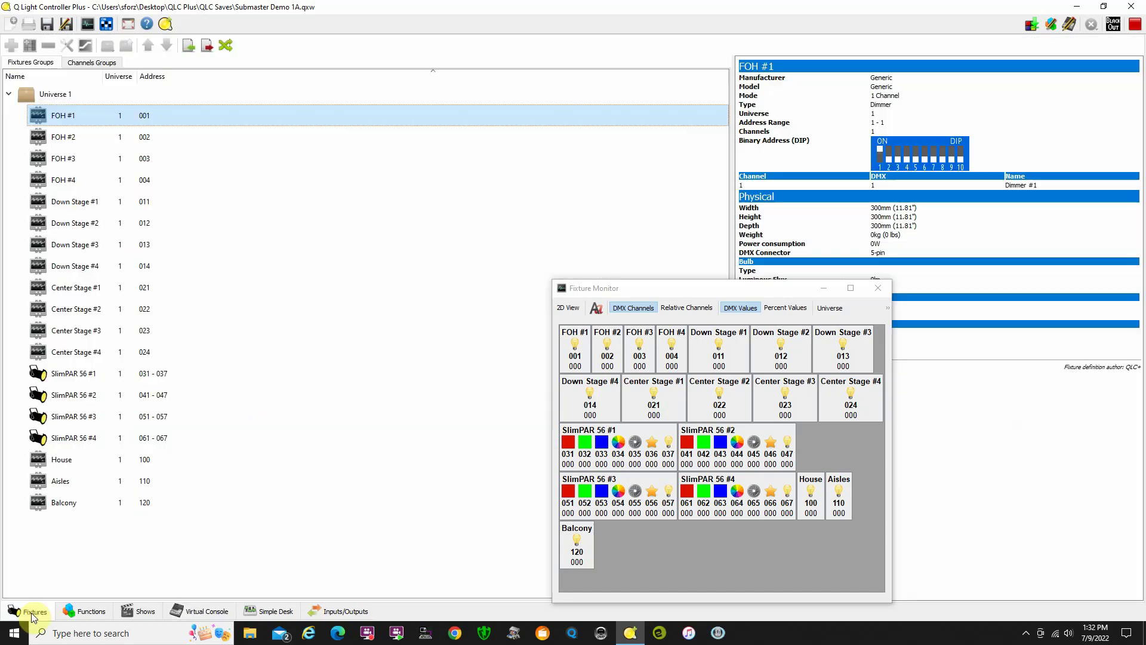
Step: Open Channels Fade Configuration for FOH #1 and keep its dimmer channel behaviour at HTP
{"action": "left_click", "coordinate": [70, 138]}
{"action": "left_click", "coordinate": [71, 117]}
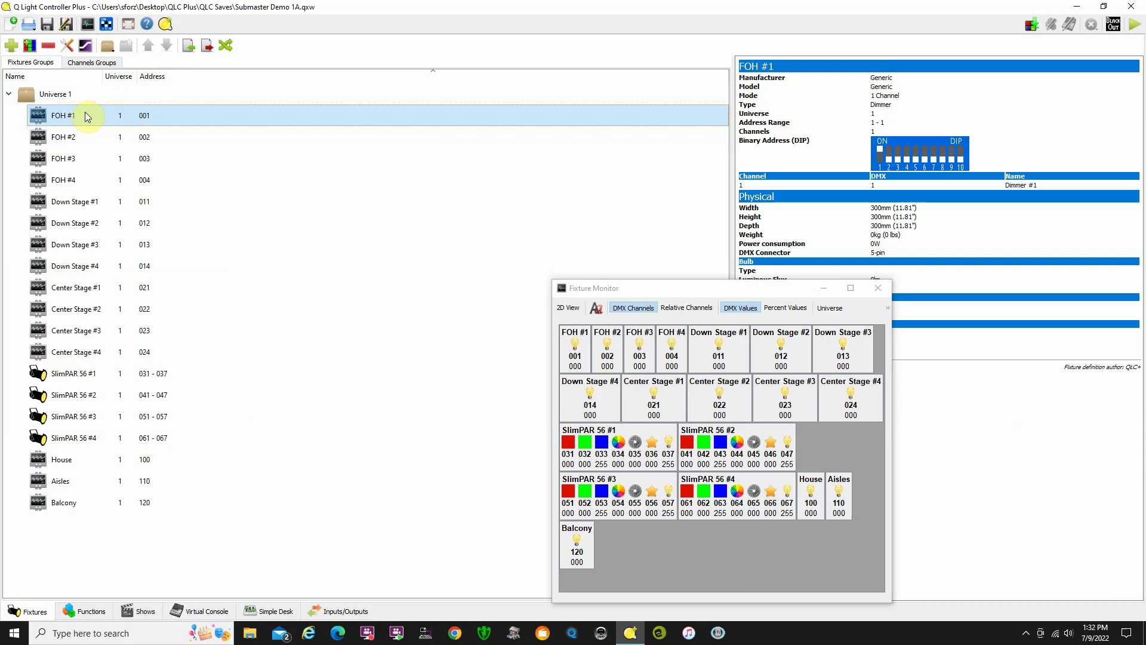
{"action": "left_click", "coordinate": [87, 46]}
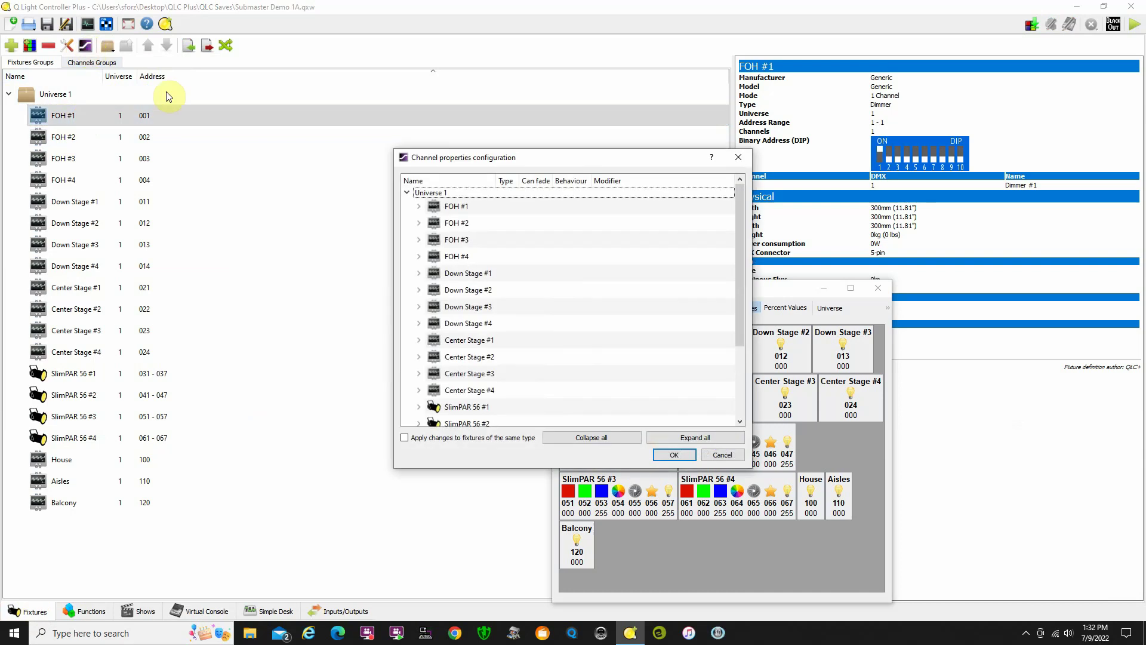
{"action": "left_click", "coordinate": [419, 206]}
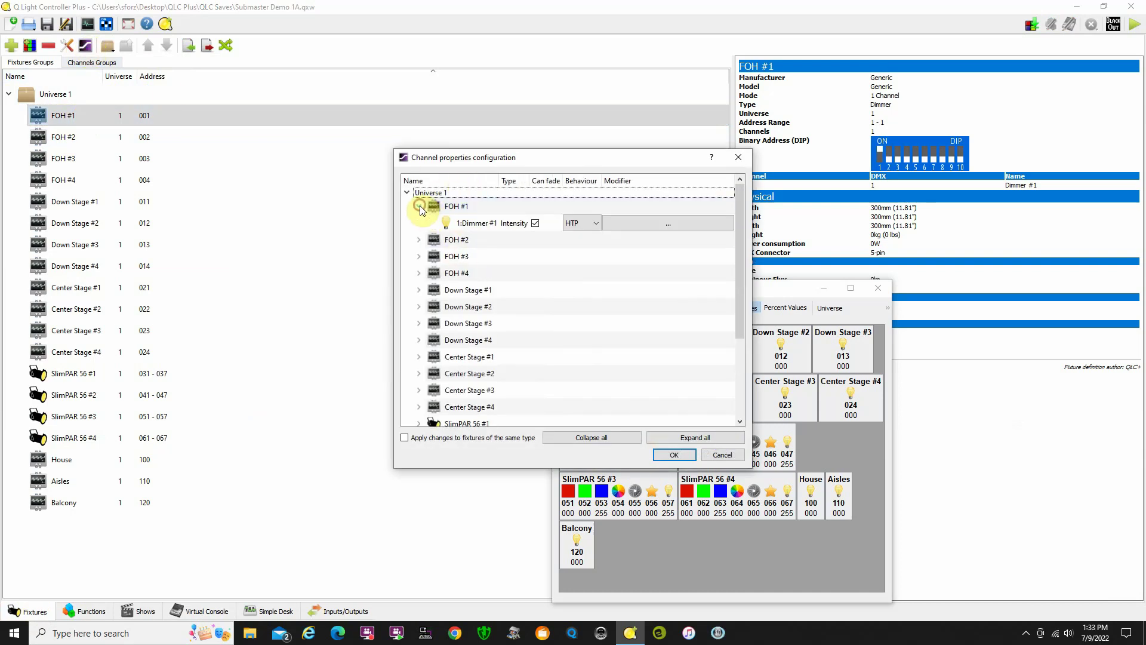
{"action": "left_click", "coordinate": [573, 231]}
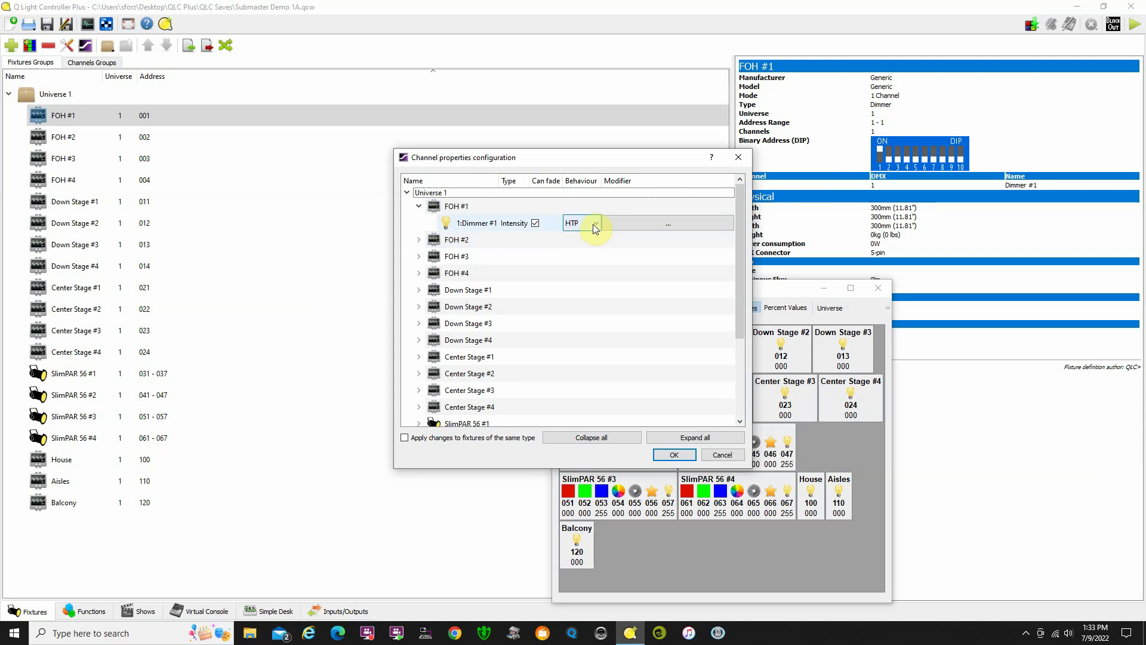
{"action": "left_click", "coordinate": [595, 225]}
{"action": "left_click", "coordinate": [591, 237]}
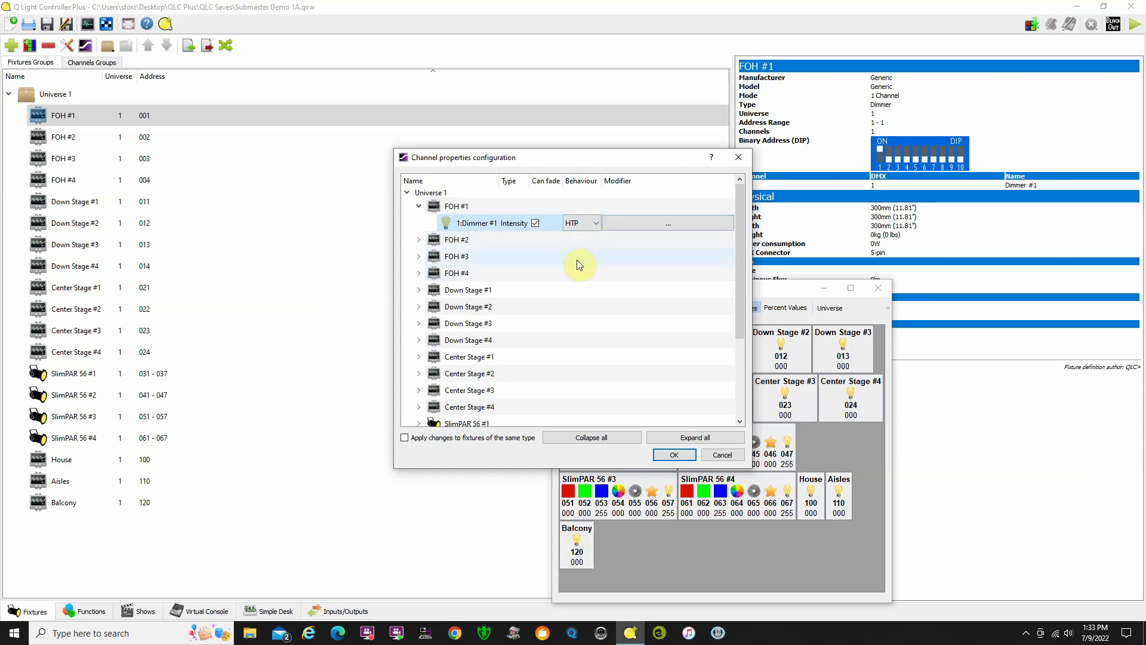
{"action": "left_click", "coordinate": [676, 224]}
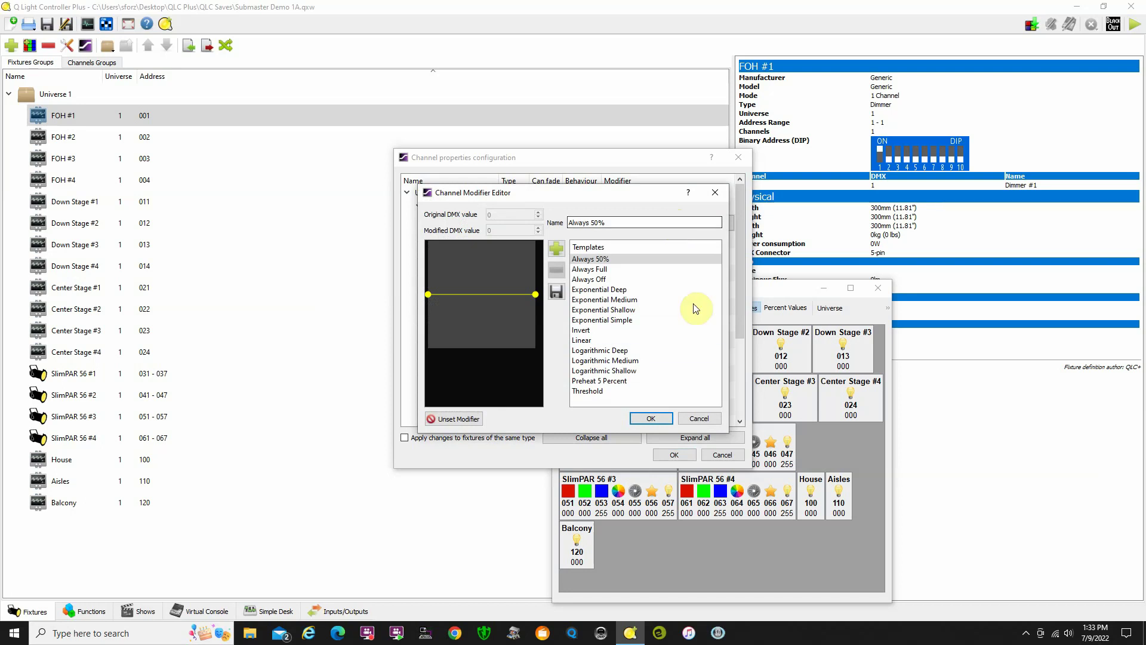
{"action": "left_click", "coordinate": [703, 419]}
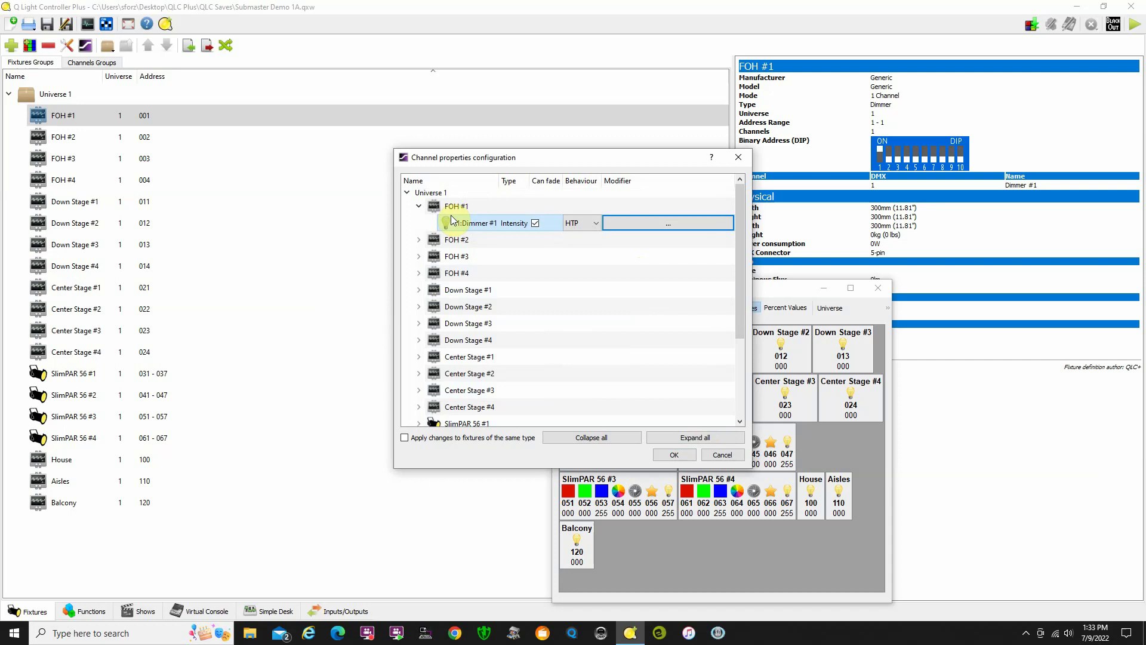
{"action": "left_click", "coordinate": [418, 206]}
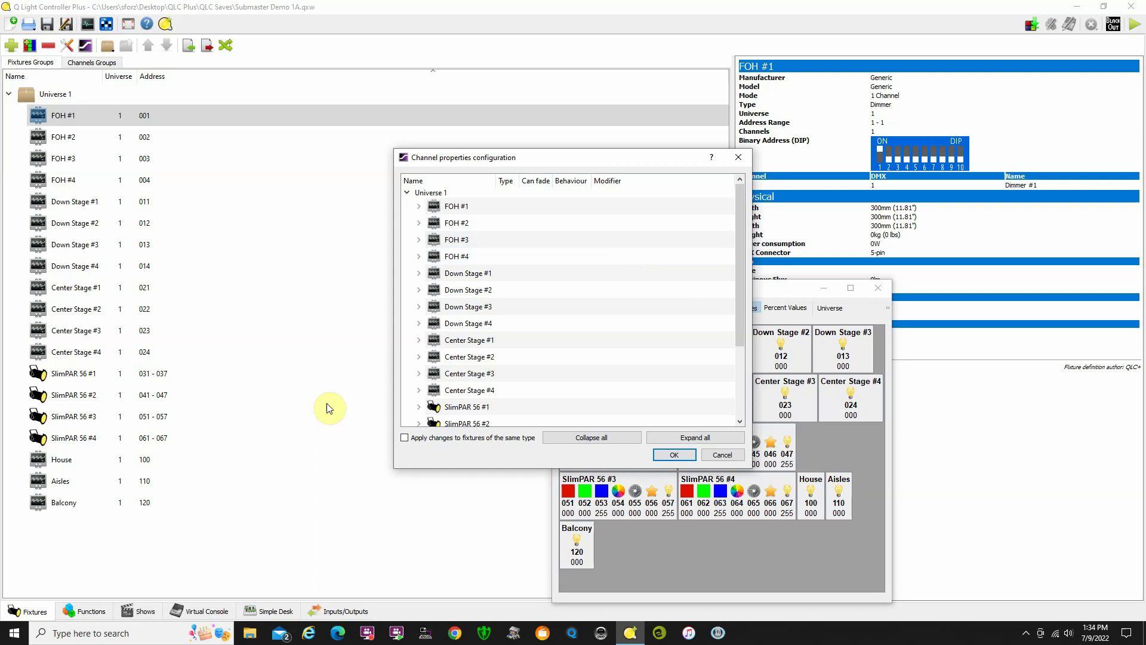
Step: Review SlimPAR 56 #1's channels: colour and dimmer HTP, colour macros, strobe and mode LTP
{"action": "key", "text": "Escape"}
{"action": "left_click", "coordinate": [73, 376]}
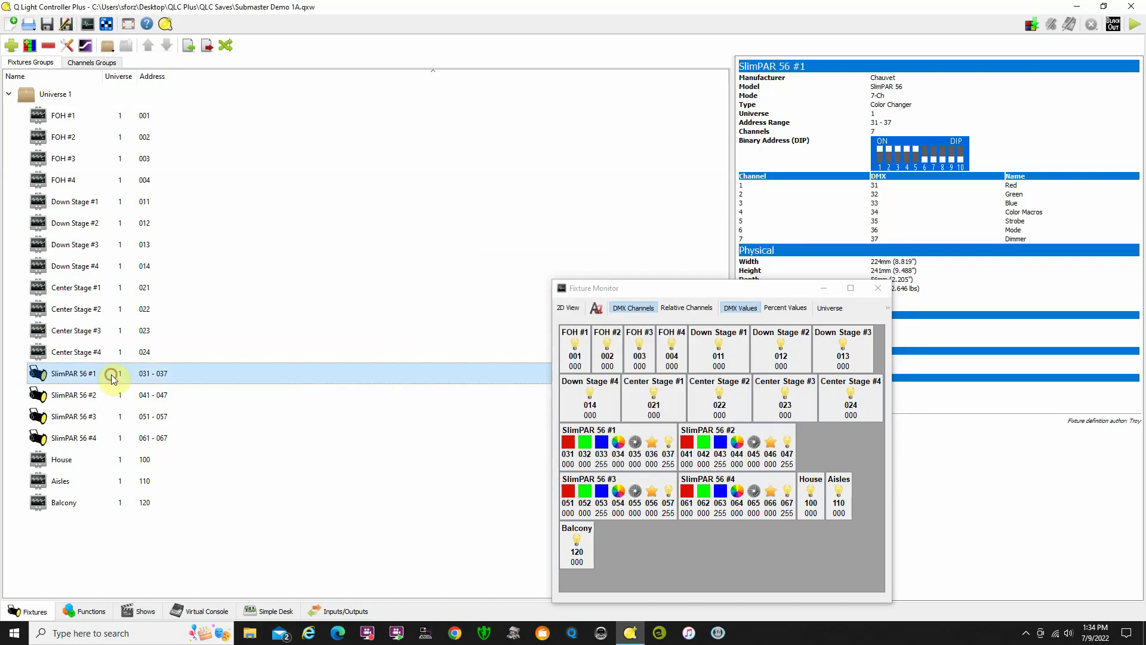
{"action": "left_click", "coordinate": [85, 45]}
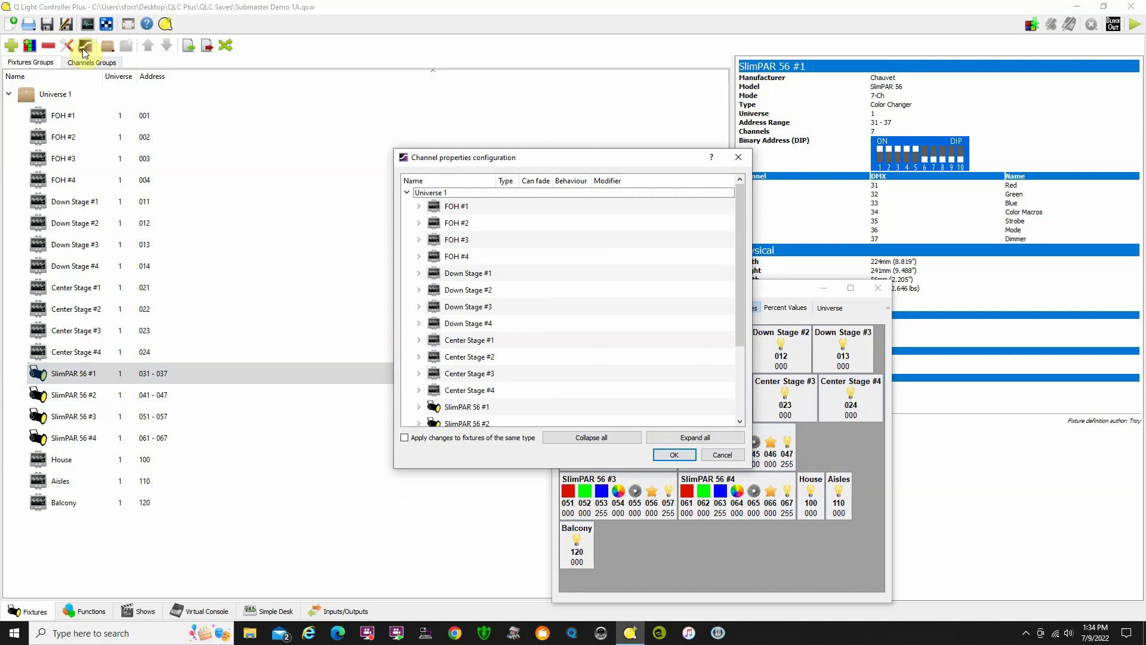
{"action": "scroll", "coordinate": [678, 326], "scroll_direction": "down", "scroll_amount": 2}
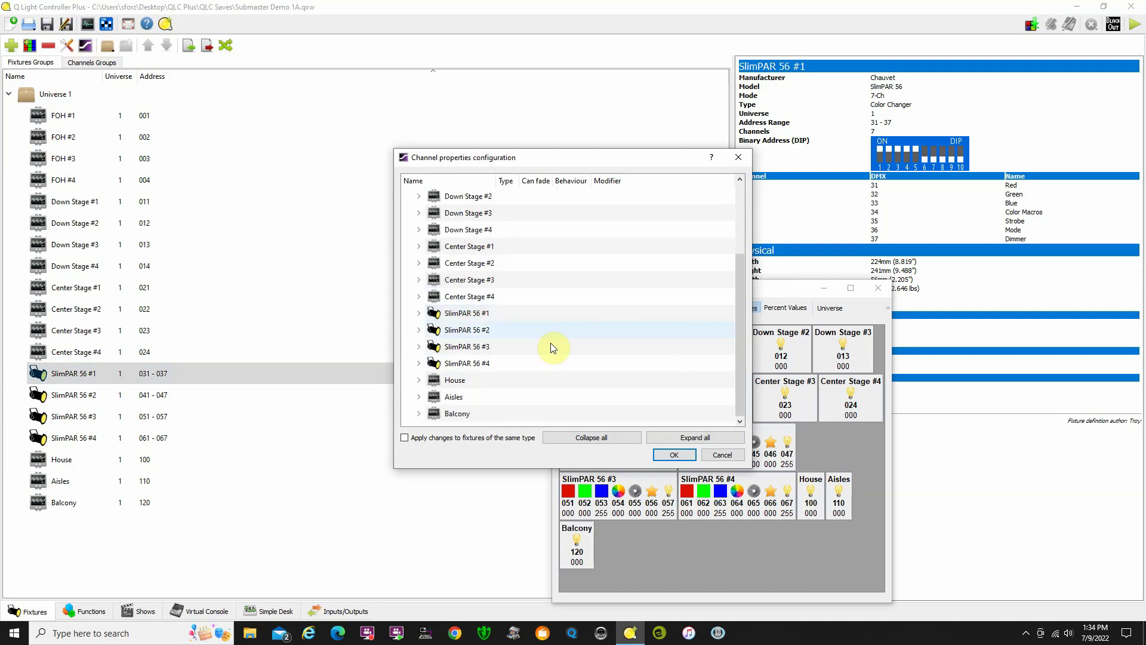
{"action": "left_click", "coordinate": [419, 312]}
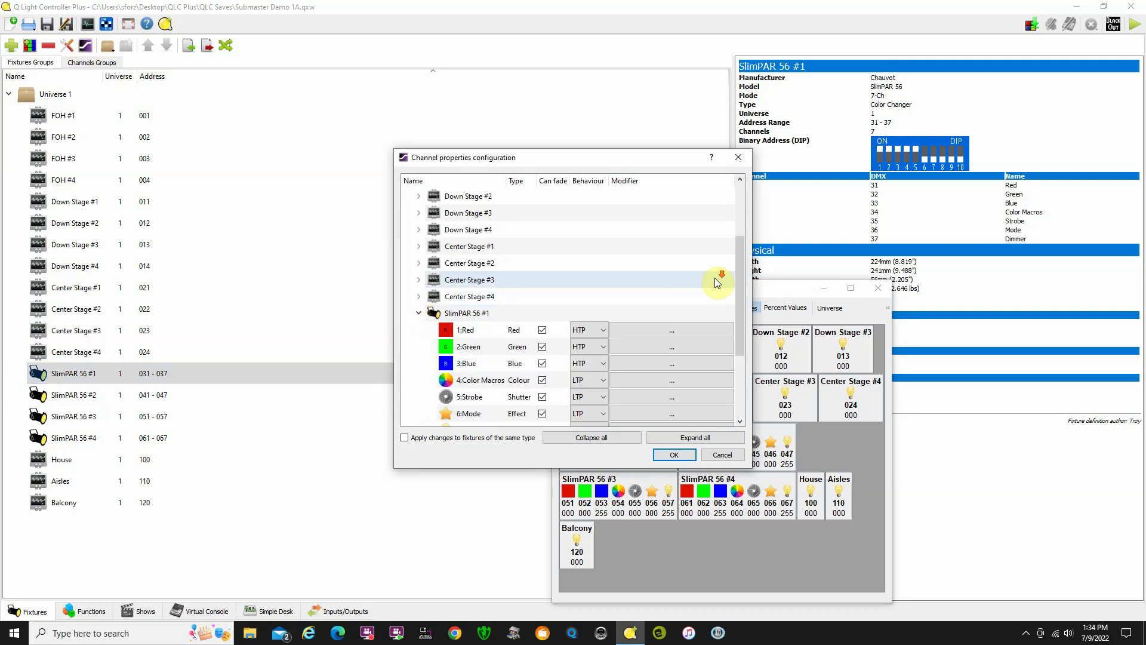
{"action": "scroll", "coordinate": [694, 274], "scroll_direction": "down", "scroll_amount": 2}
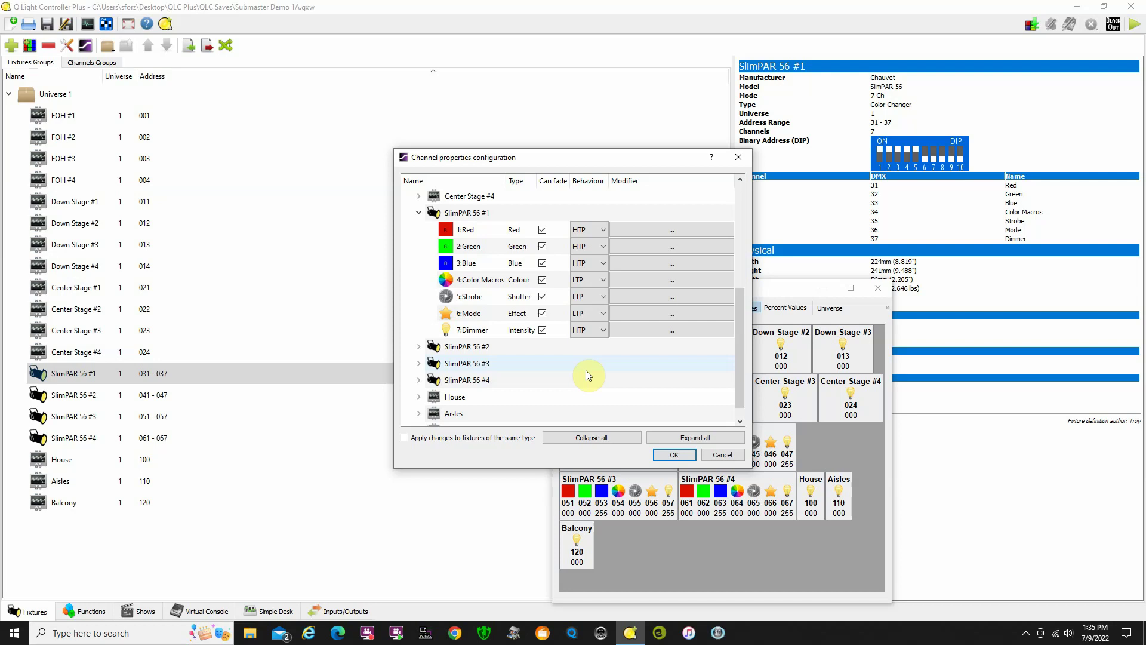
{"action": "key", "text": "Return"}
Step: Run Scene 4 in operate mode and check the Fixture Monitor for FOH dimmers at 162
{"action": "left_click", "coordinate": [209, 611]}
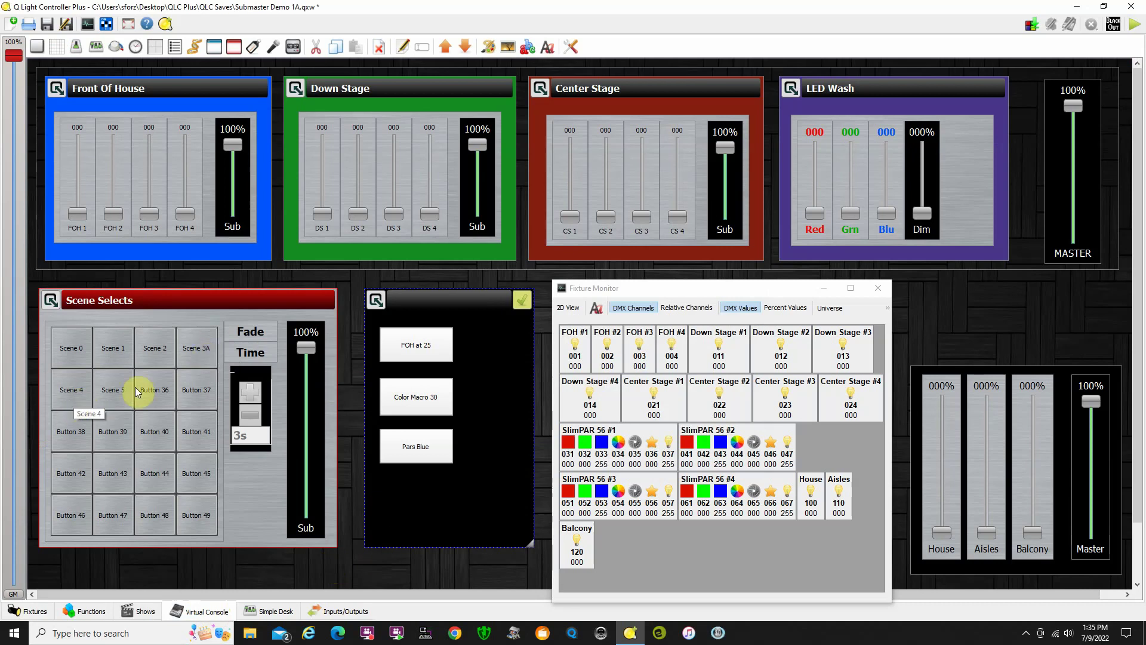
{"action": "left_click", "coordinate": [1134, 24]}
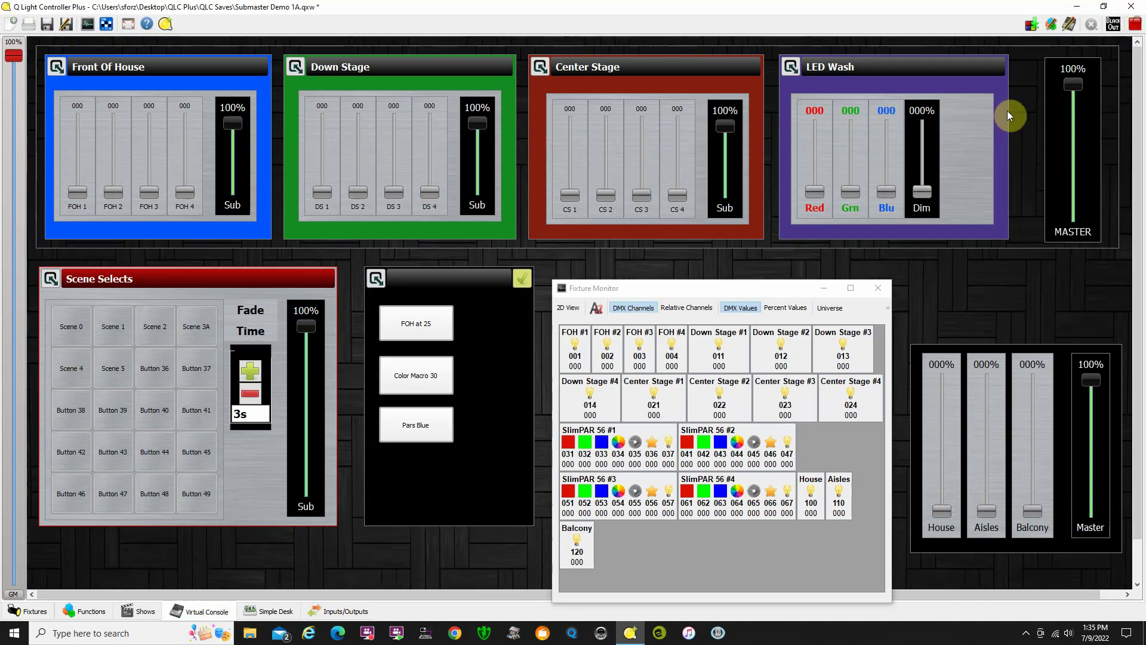
{"action": "left_click", "coordinate": [80, 370]}
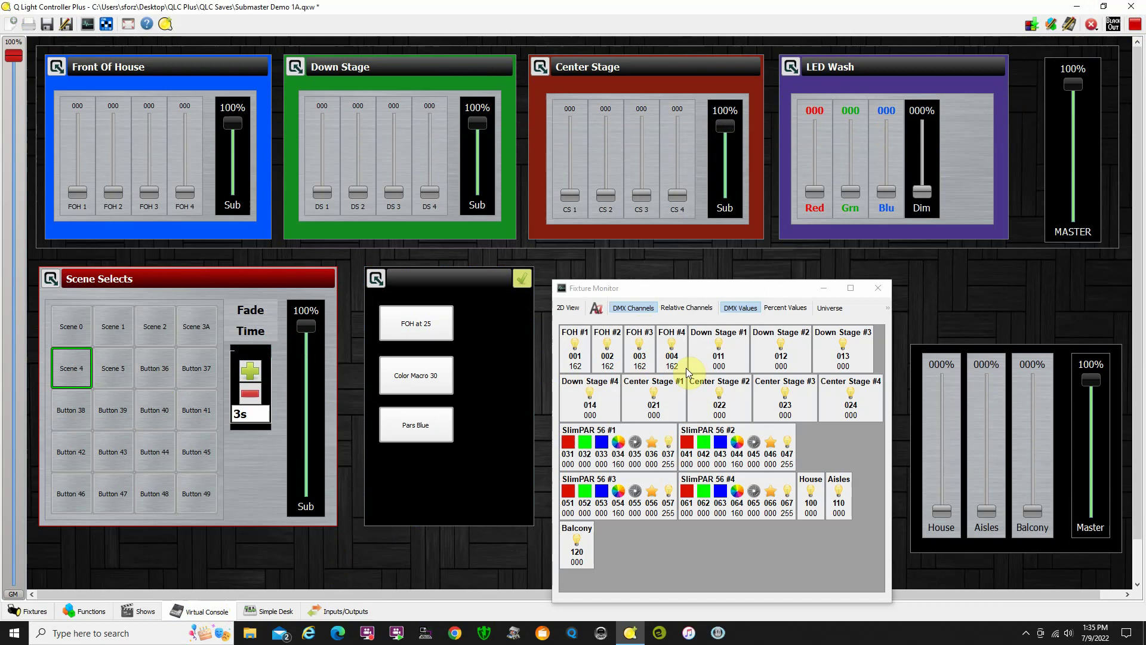
{"action": "left_click", "coordinate": [574, 311]}
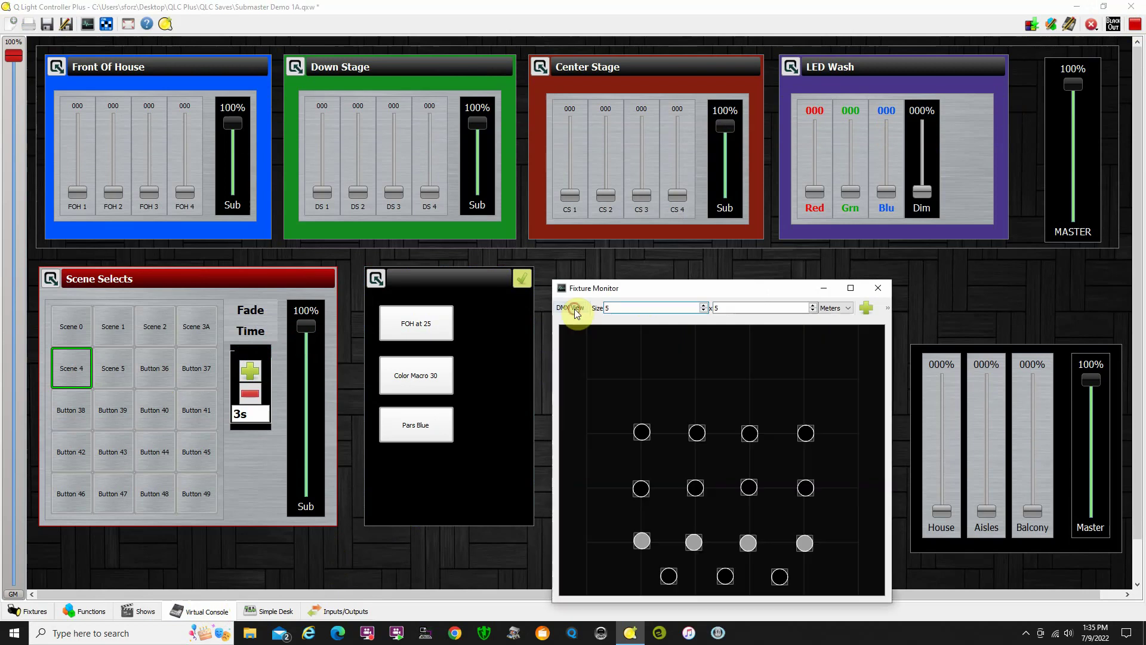
{"action": "left_click", "coordinate": [575, 311]}
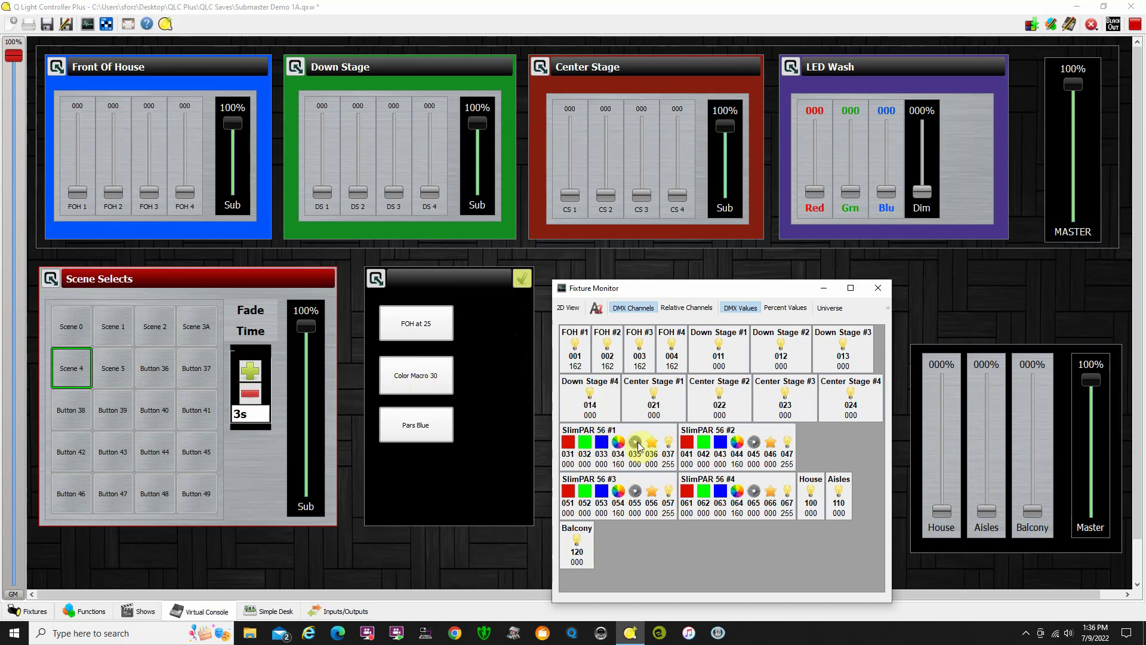
Step: Toggle Color Macro 30 on and off twice, leaving Scene 4's colour macros at 160
{"action": "left_click", "coordinate": [421, 384]}
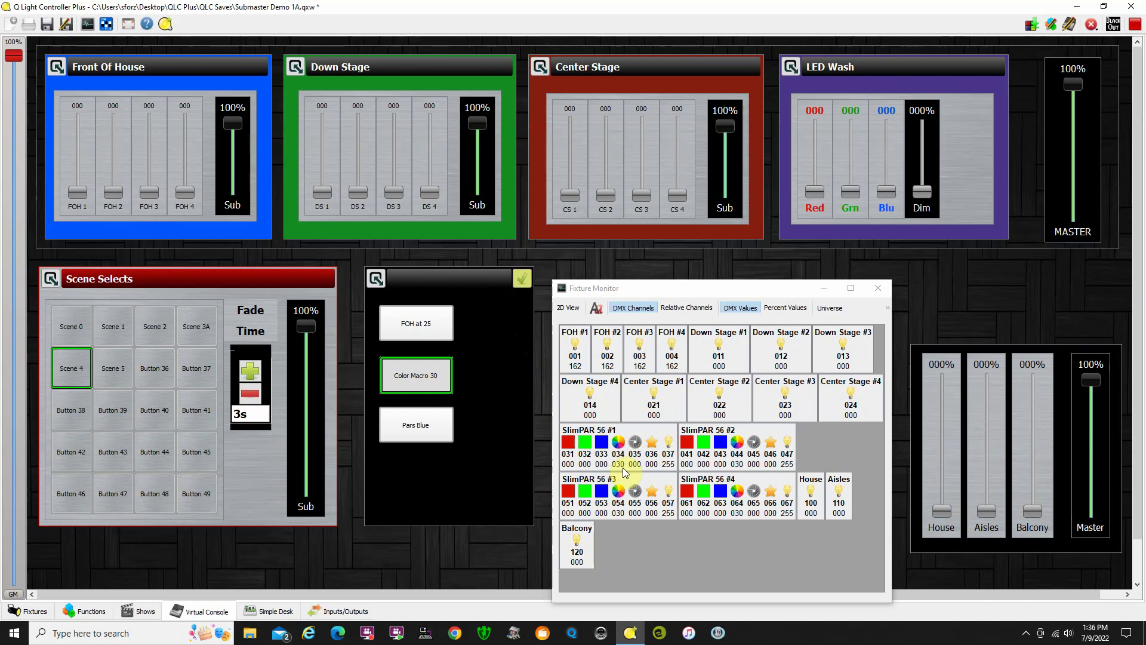
{"action": "left_click", "coordinate": [418, 378]}
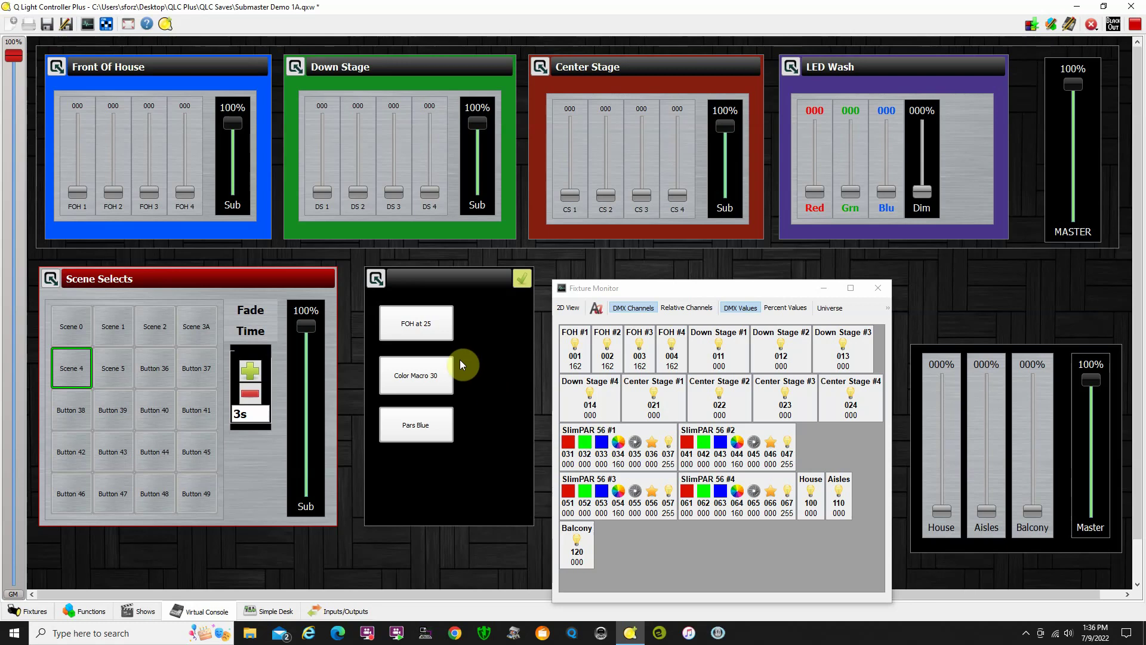
{"action": "left_click", "coordinate": [426, 377]}
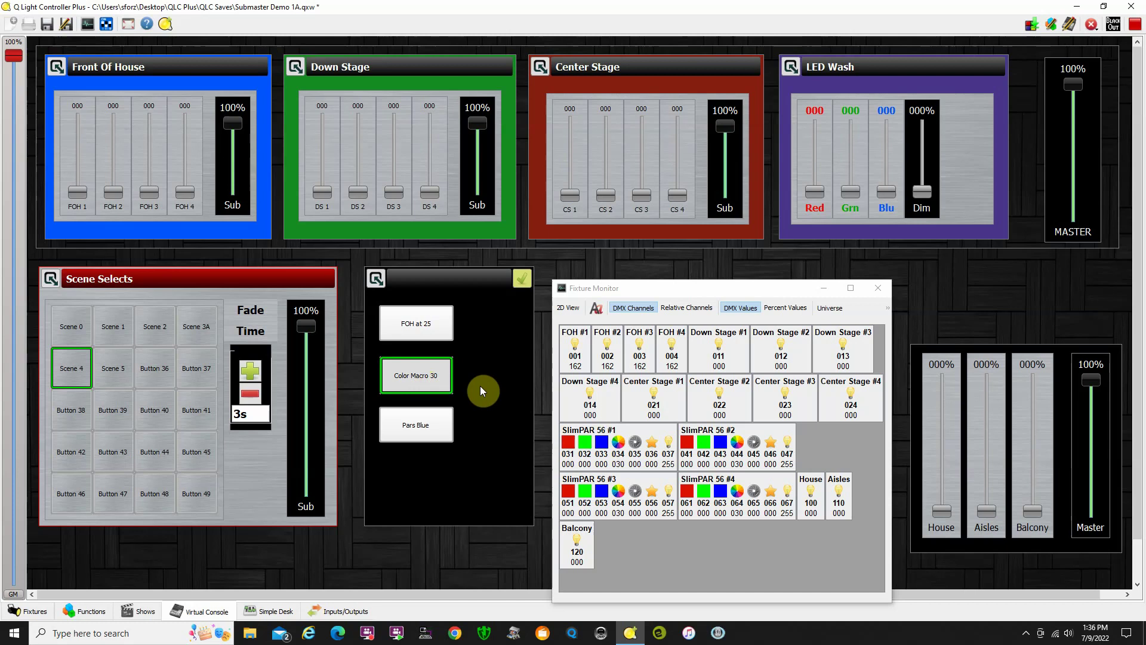
{"action": "left_click", "coordinate": [426, 379]}
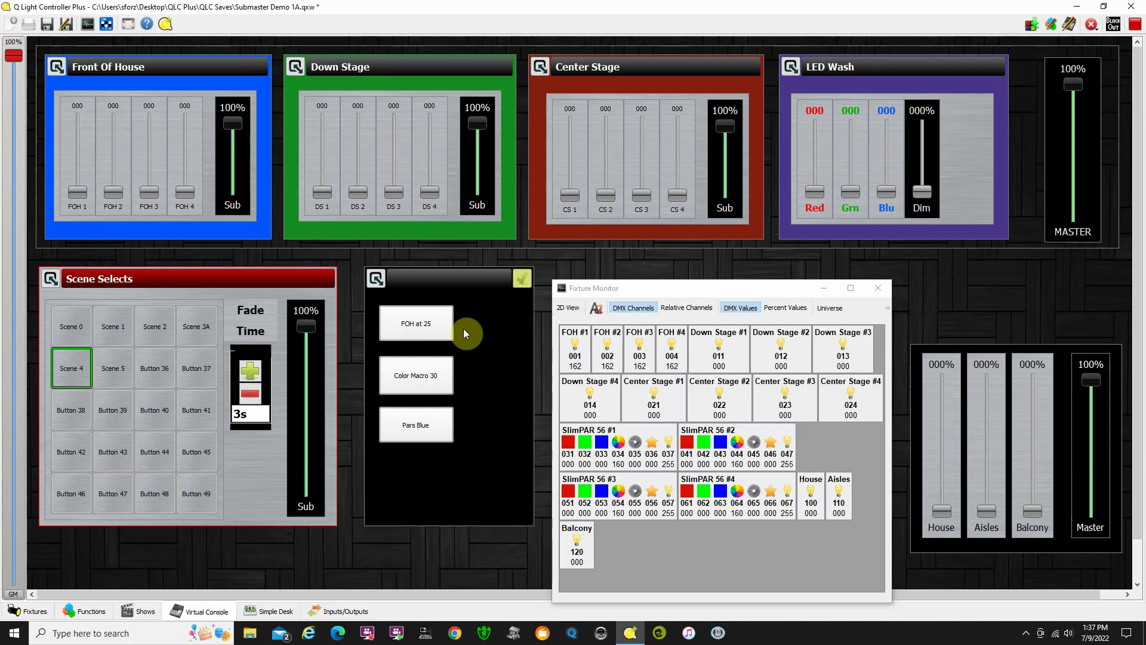
Step: Add FOH at 25 to Scene 4, then turn Scene 4 off (FOH 060) and back on (162)
{"action": "left_click", "coordinate": [421, 332]}
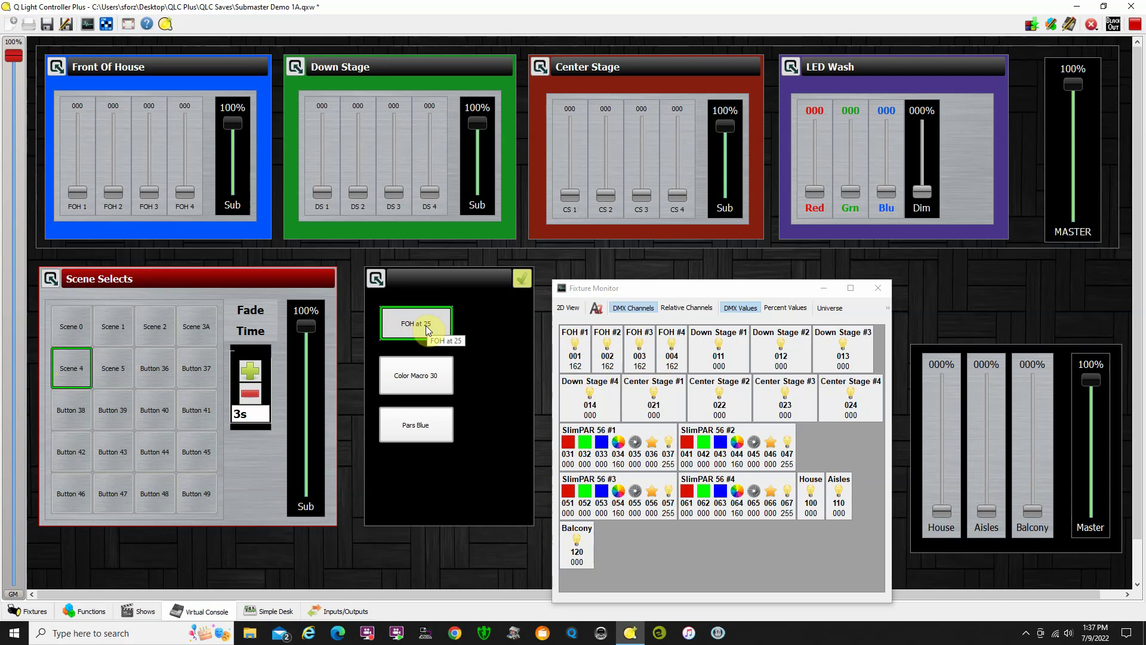
{"action": "left_click", "coordinate": [78, 370]}
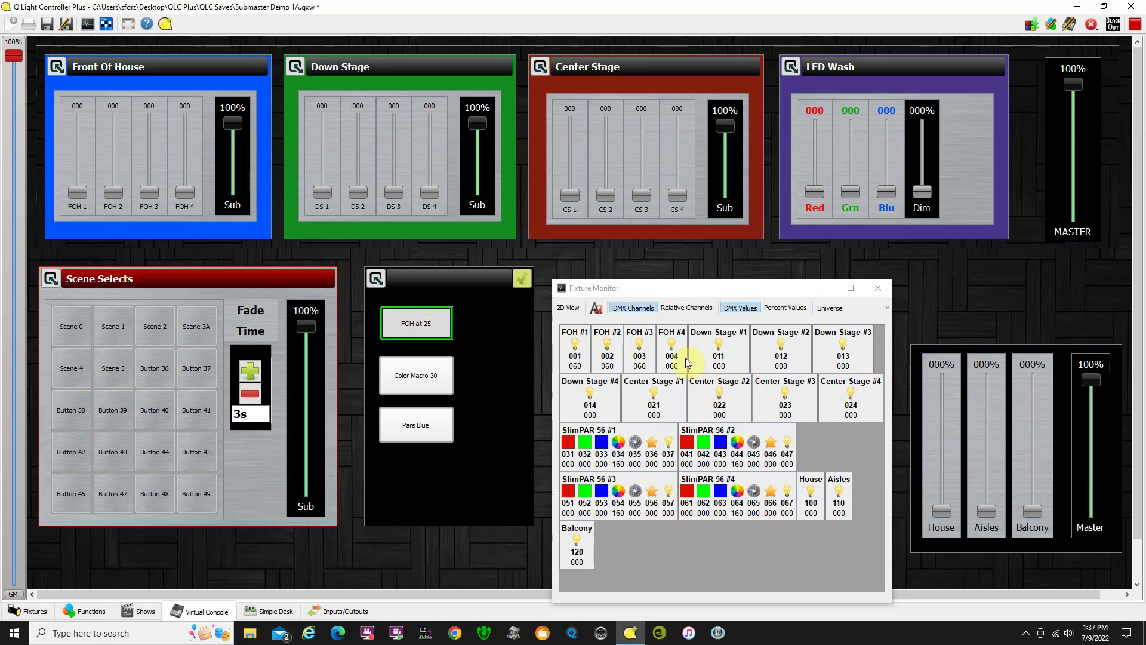
{"action": "left_click", "coordinate": [73, 372]}
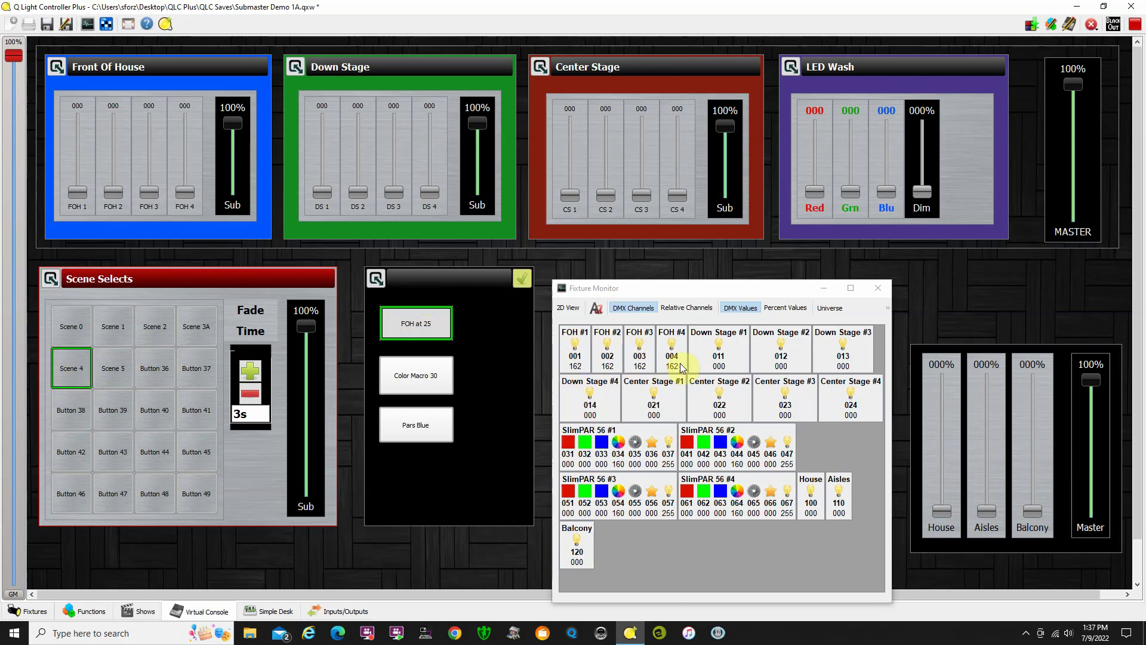
Step: Toggle FOH at 25 and Scene 4, ending with only FOH at 25 on at 060
{"action": "left_click", "coordinate": [417, 332]}
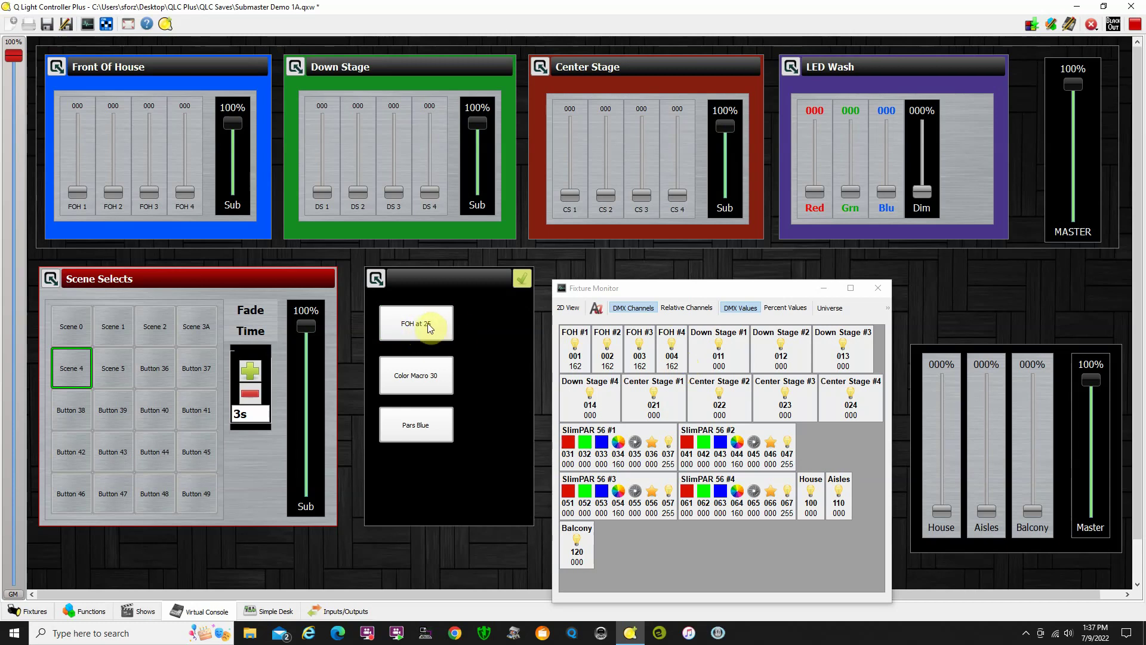
{"action": "left_click", "coordinate": [419, 331]}
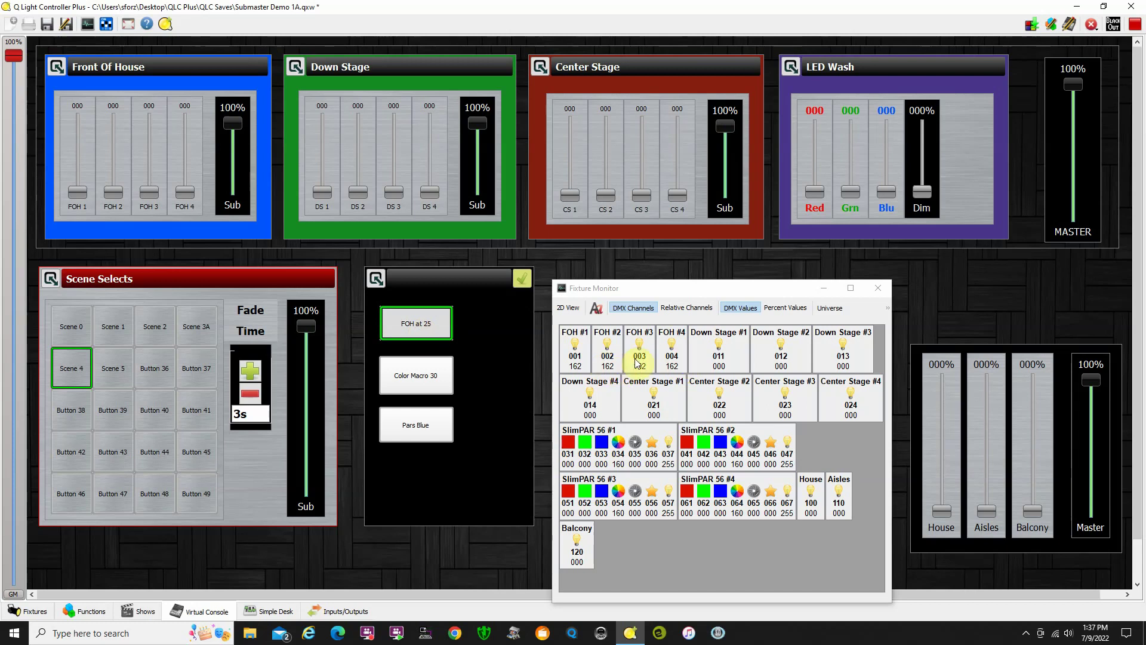
{"action": "left_click", "coordinate": [74, 374]}
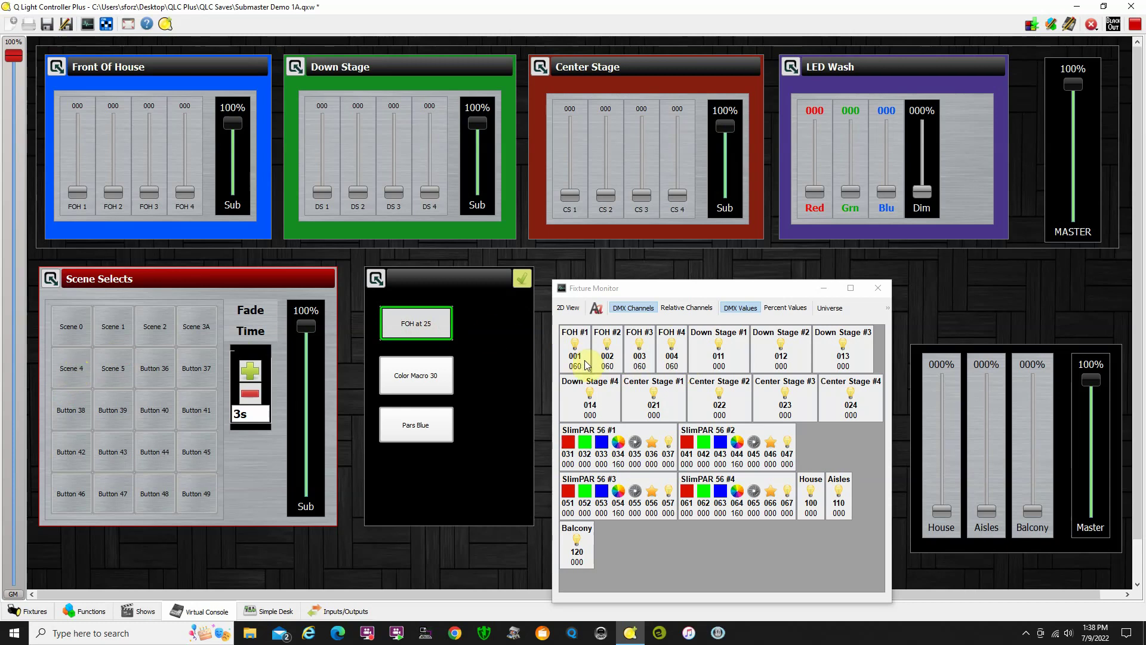
{"action": "left_click", "coordinate": [415, 326]}
{"action": "left_click", "coordinate": [422, 327]}
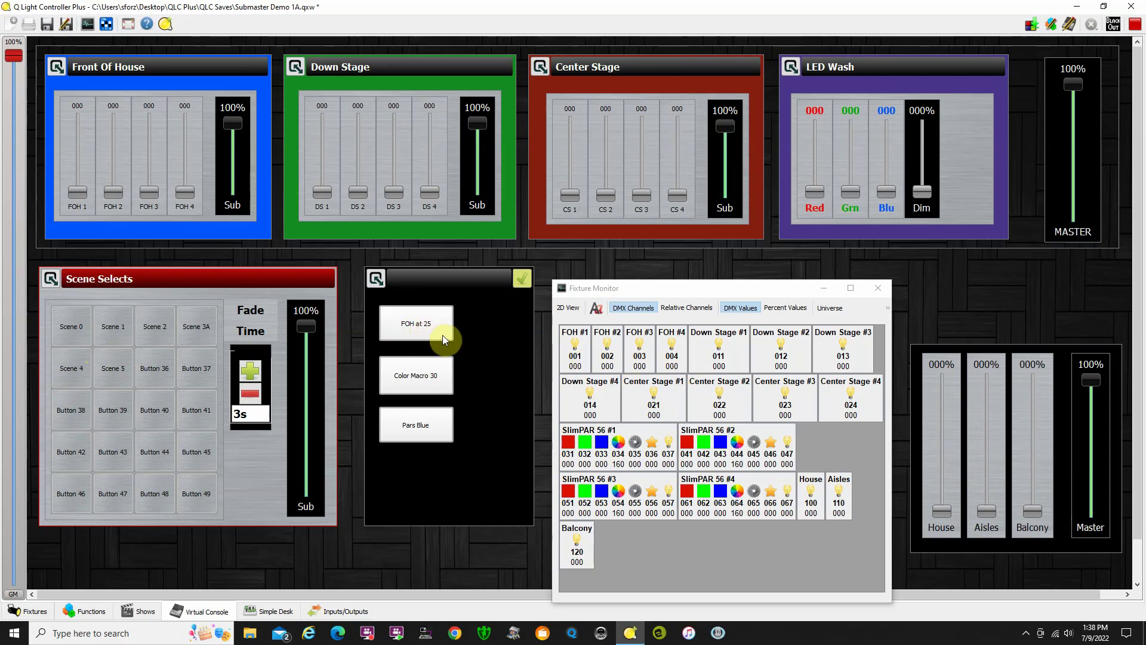
{"action": "left_click", "coordinate": [424, 328]}
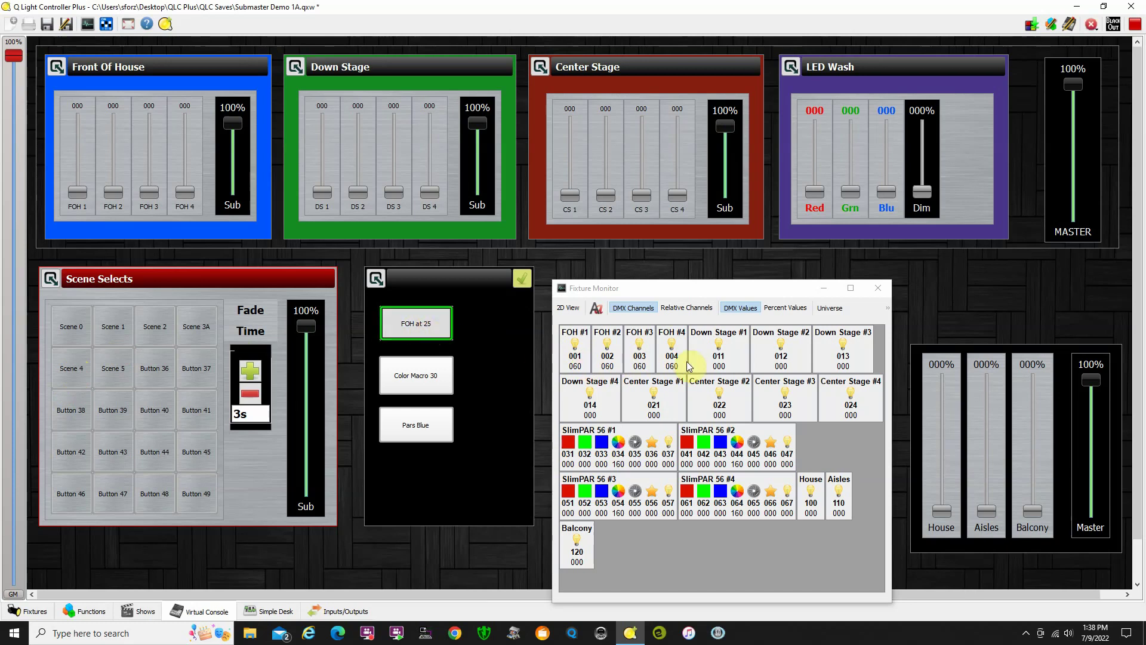
{"action": "left_click", "coordinate": [68, 376]}
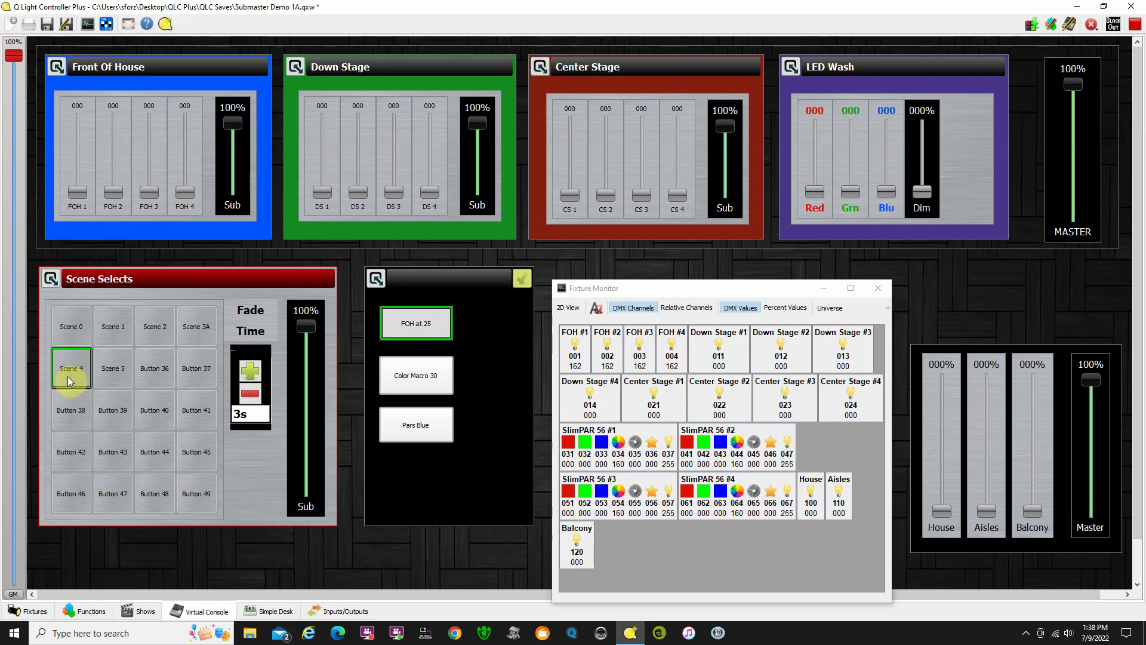
{"action": "left_click", "coordinate": [71, 377]}
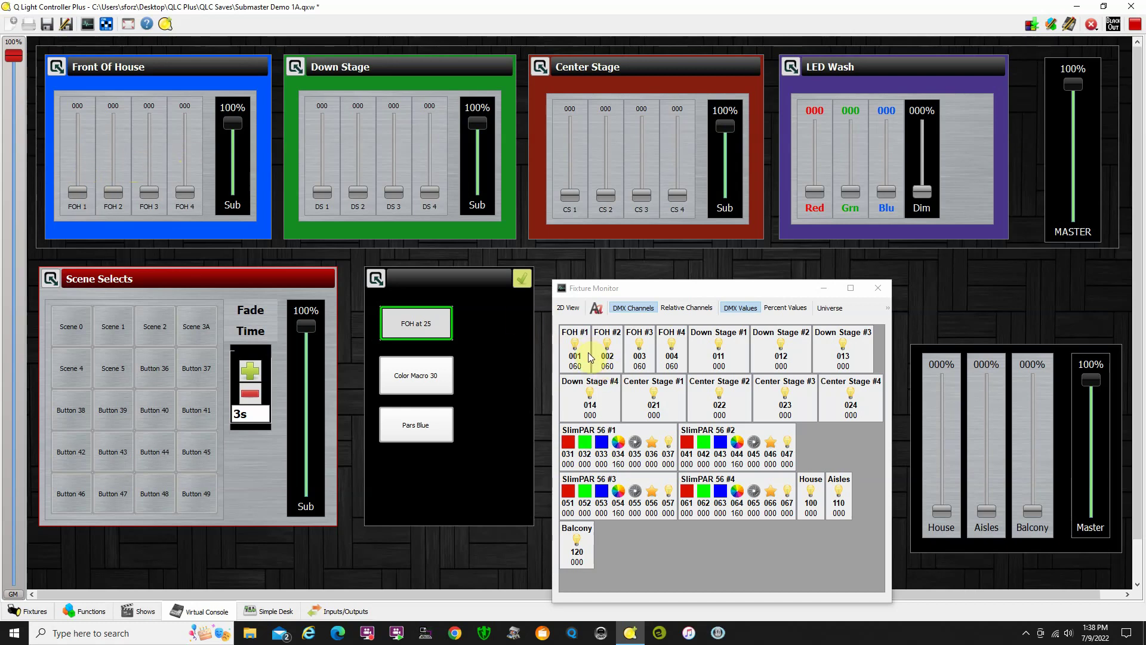
Step: Push the FOH 1 slider to 255, release FOH at 25, then return FOH 1 to zero
{"action": "left_click_drag", "start_coordinate": [77, 192], "coordinate": [81, 162]}
{"action": "left_click_drag", "start_coordinate": [82, 154], "coordinate": [77, 192]}
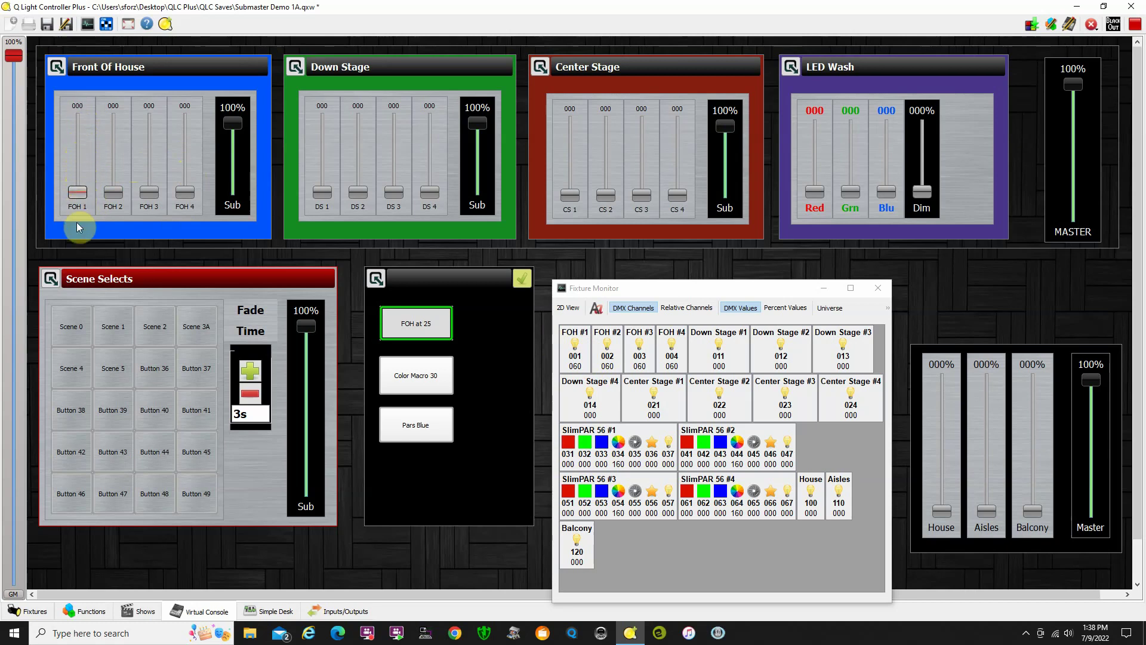
{"action": "left_click", "coordinate": [417, 338]}
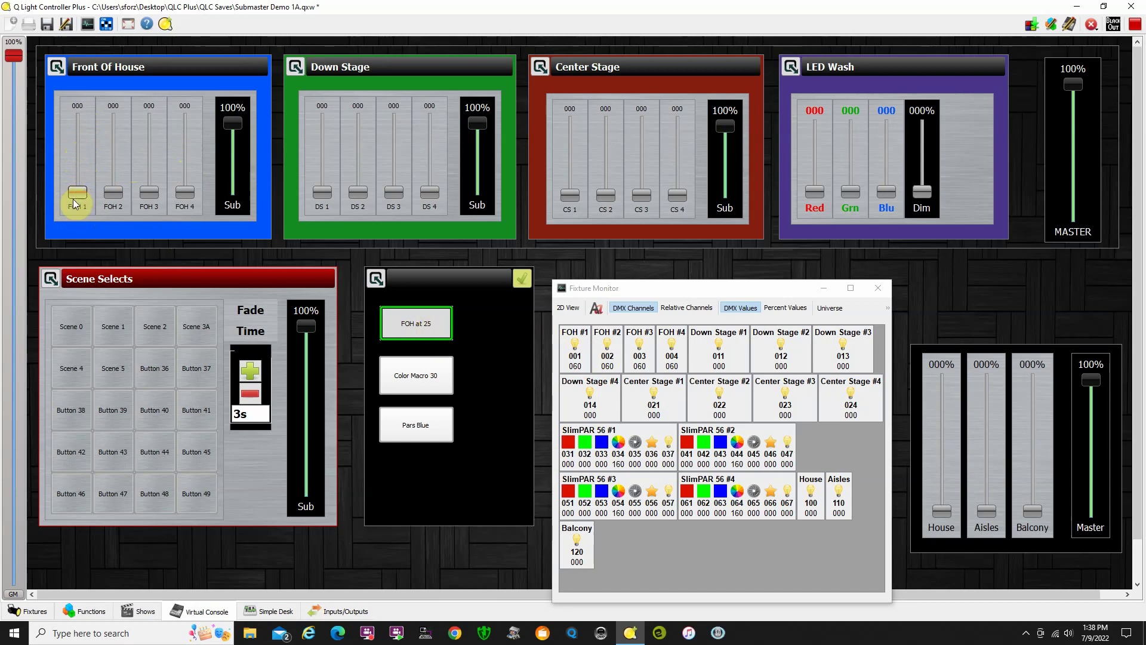
{"action": "left_click", "coordinate": [399, 316]}
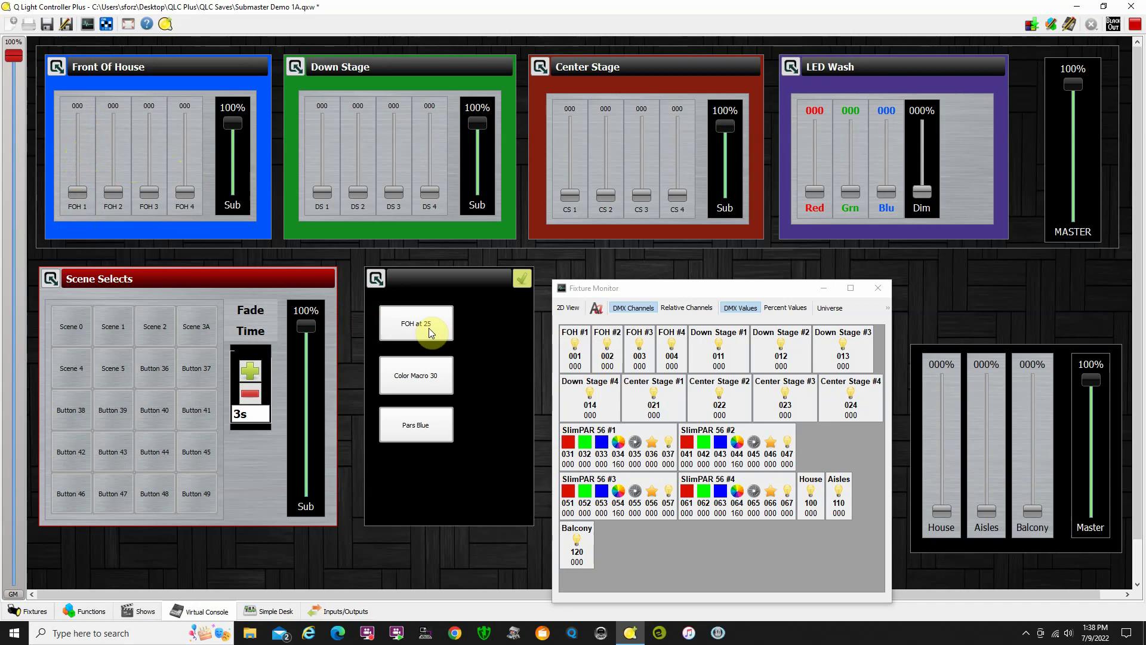
{"action": "mouse_move", "coordinate": [88, 197]}
{"action": "left_mouse_down"}
{"action": "mouse_move", "coordinate": [84, 117]}
{"action": "mouse_move", "coordinate": [82, 210]}
{"action": "left_mouse_up"}
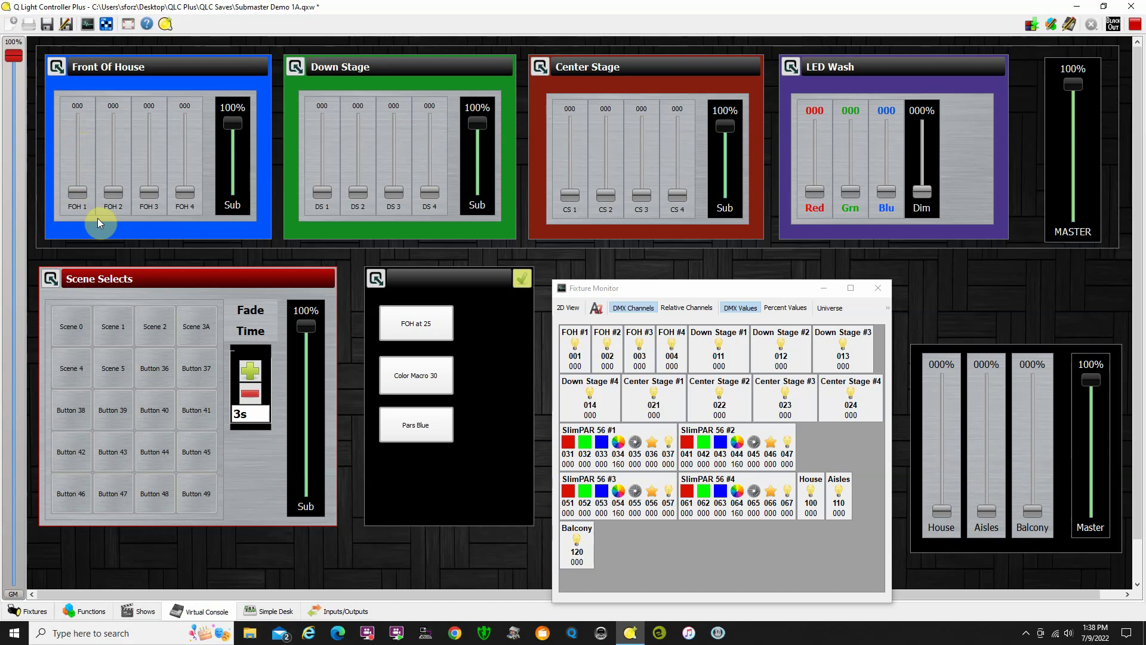
Step: Trigger Scene 5, putting FOH #1–#4 at 162 and the SlimPARs at full red
{"action": "left_click", "coordinate": [119, 380]}
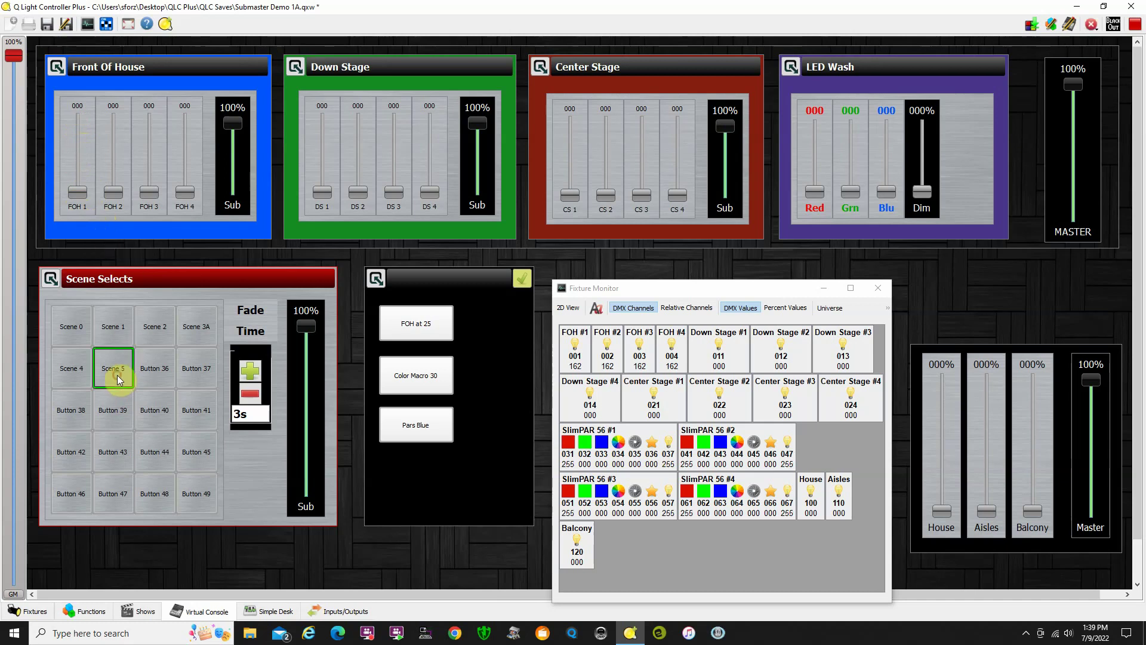
Step: Trigger Pars Blue alongside Scene 5, raising the SlimPAR blue channels to 255
{"action": "left_click", "coordinate": [425, 430]}
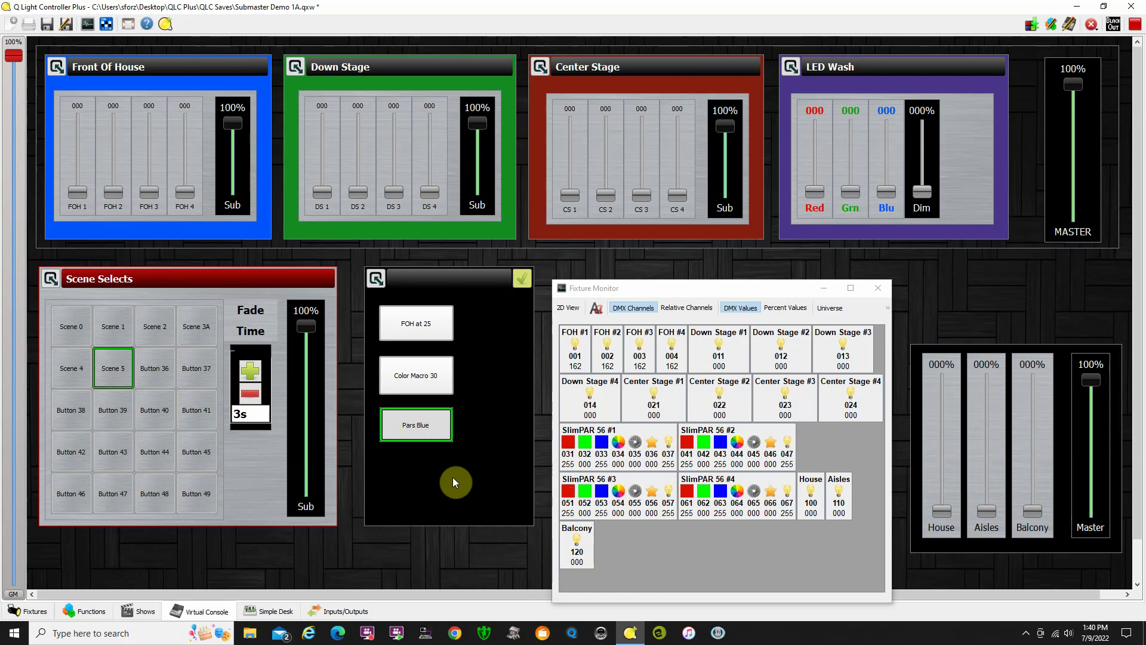
Step: Stop Pars Blue and Scene 5, then toggle Scene 4 on and off so FOH and SlimPAR dimmers drop to 000
{"action": "left_click", "coordinate": [440, 425]}
{"action": "left_click", "coordinate": [119, 367]}
{"action": "left_click", "coordinate": [71, 370]}
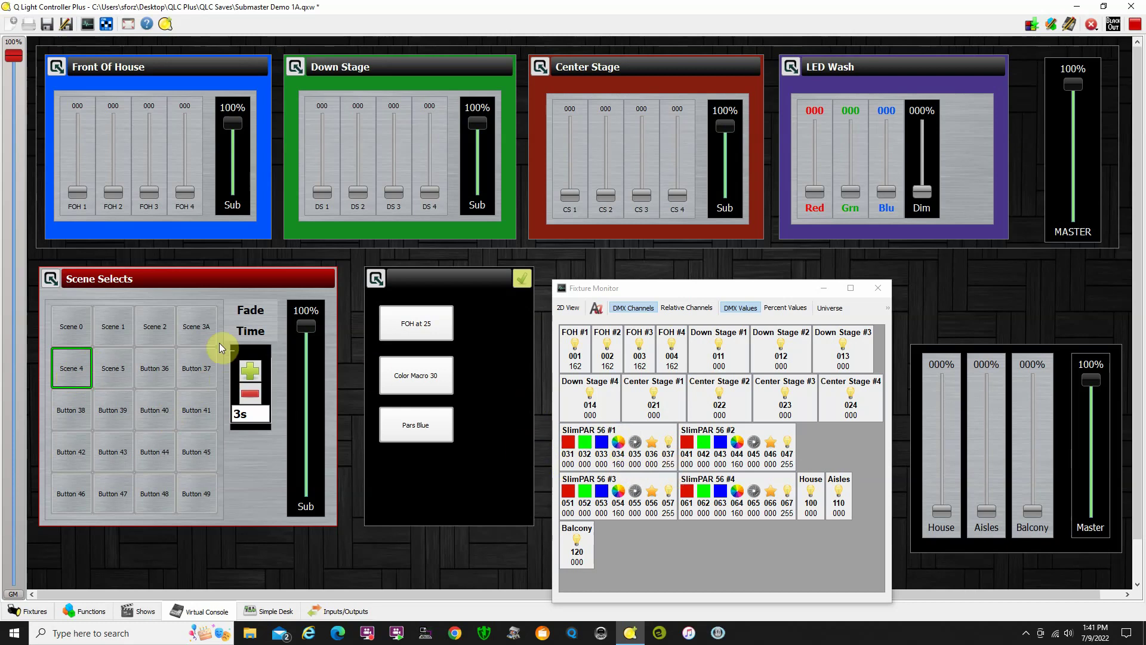
{"action": "left_click", "coordinate": [75, 375]}
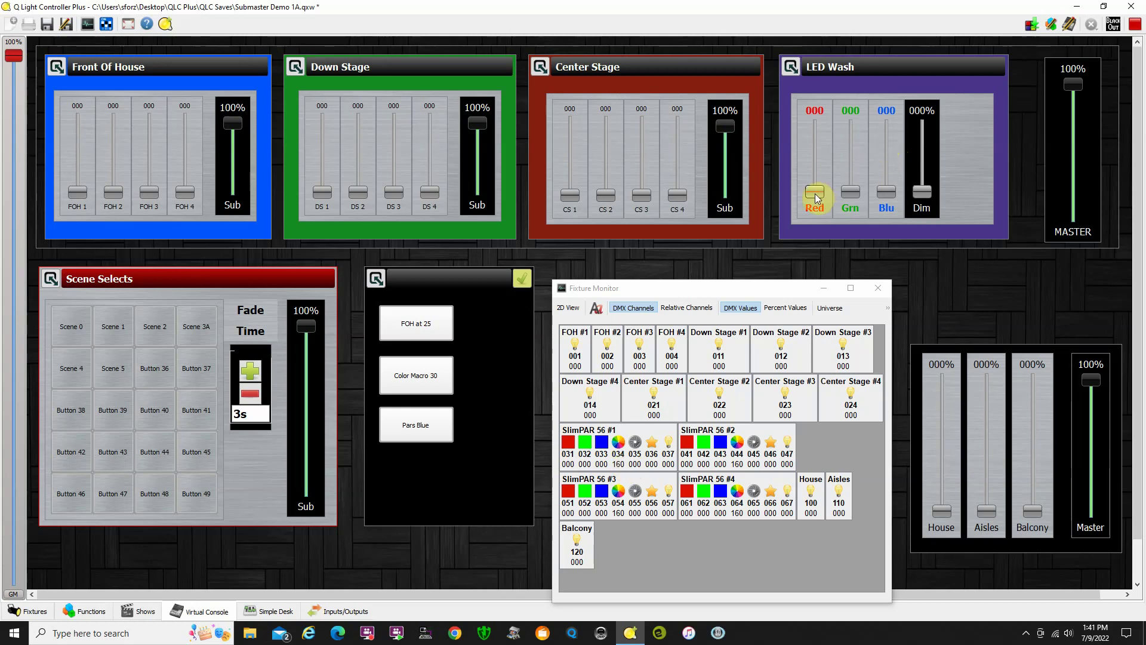
Step: Raise the LED Wash Red and Dim faders to full, putting SlimPAR red and dimmer at 255
{"action": "left_click_drag", "start_coordinate": [815, 198], "coordinate": [817, 114]}
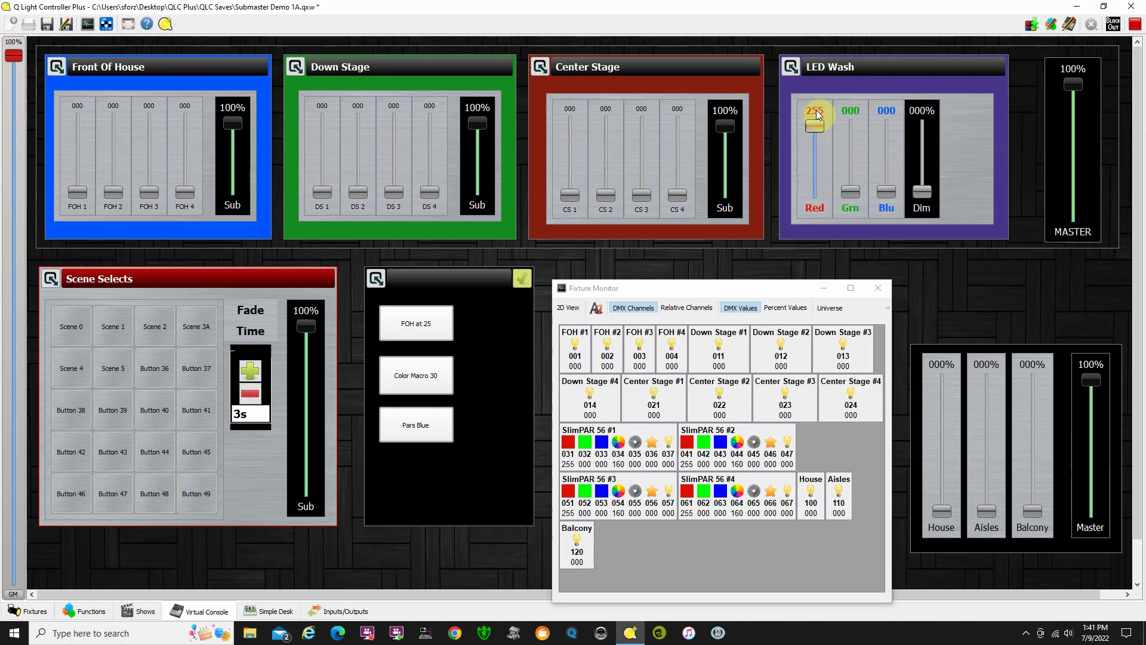
{"action": "left_click_drag", "start_coordinate": [929, 191], "coordinate": [924, 112]}
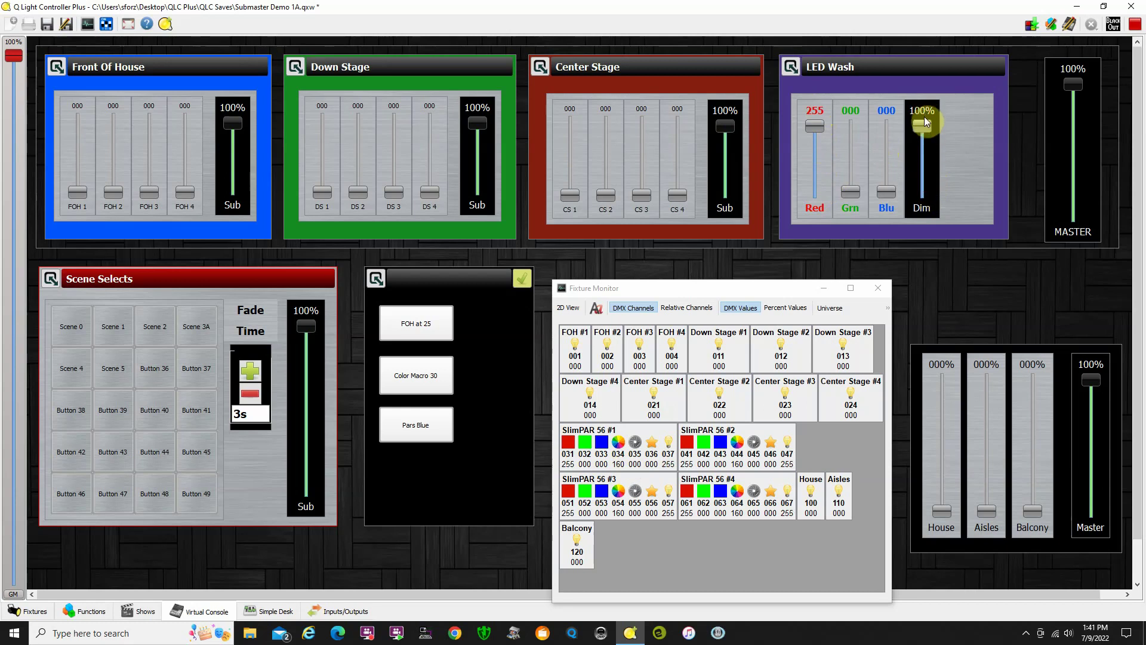